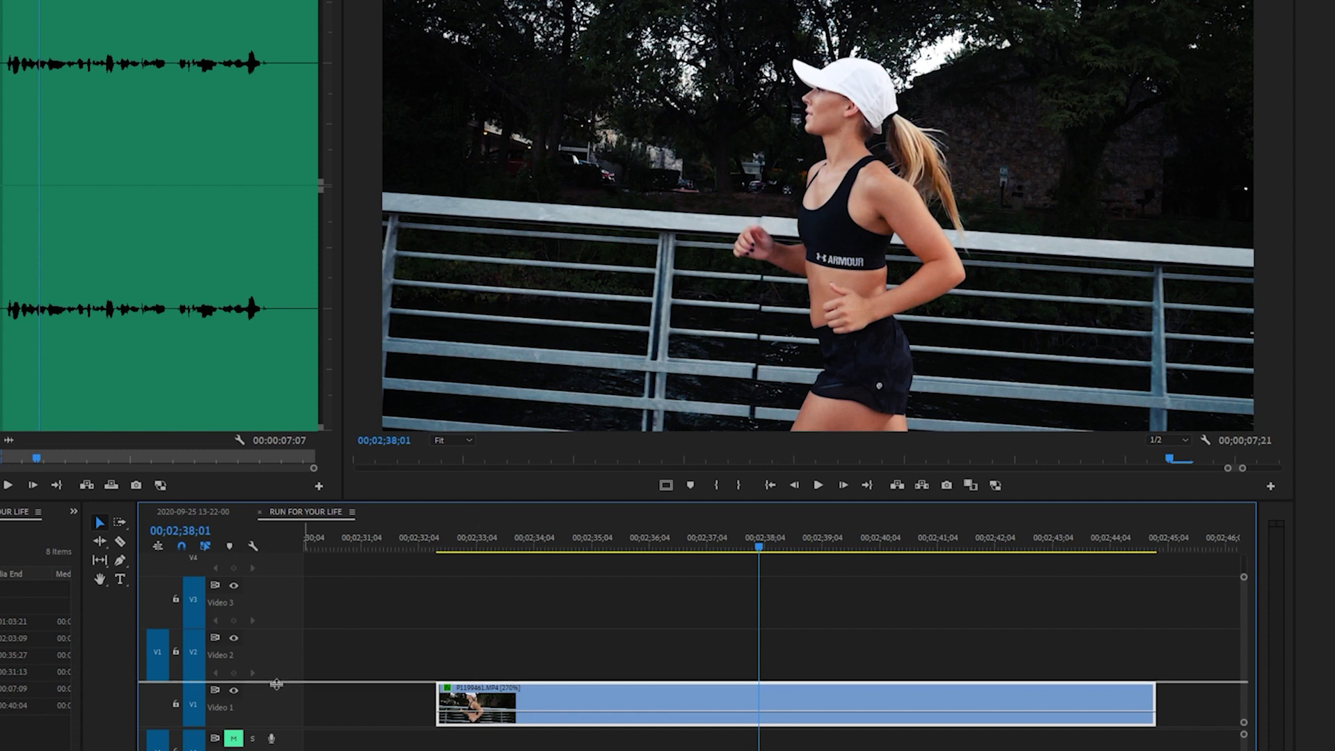
- Scroll to a later part of the RUN FOR YOUR LIFE sequence to reveal the three runner clips on V1
drag(276, 683, 270, 626)
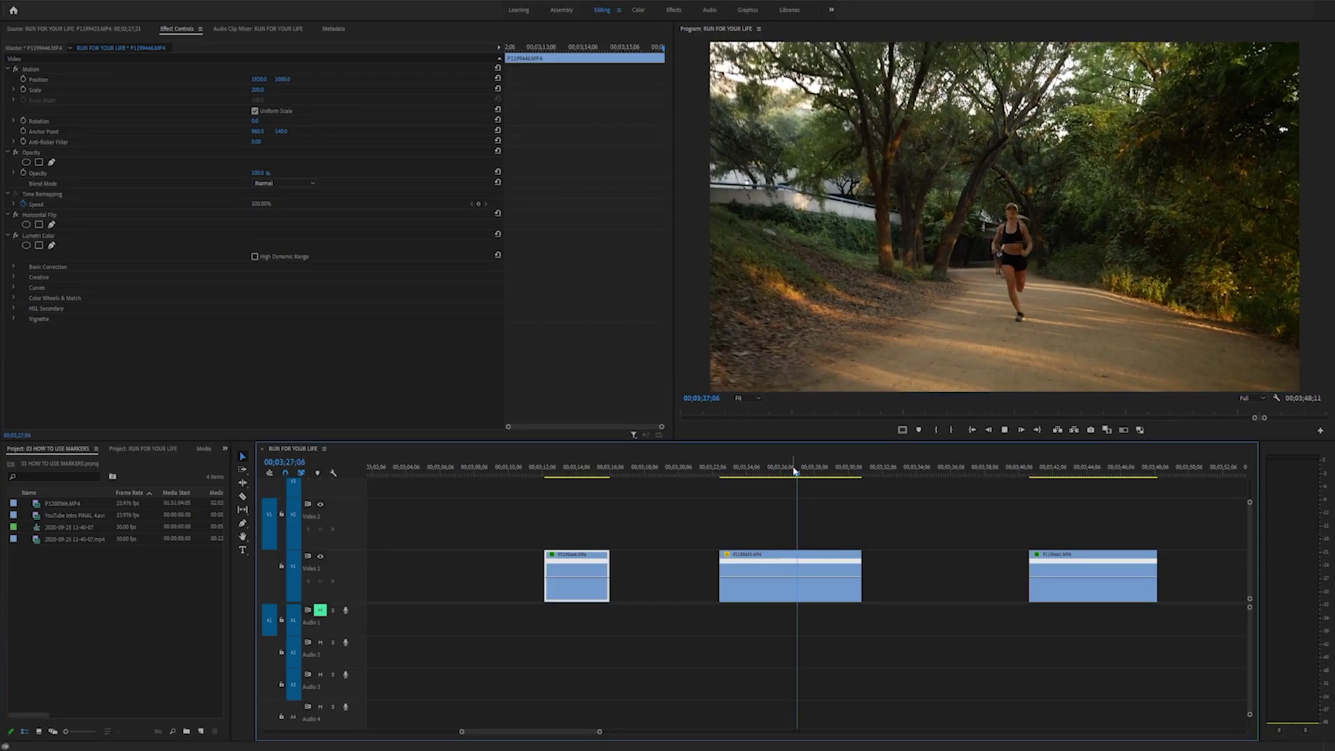
- Preview the middle runner clip around 00;03;23;17, stopping at 00;03;26;12
drag(770, 470, 737, 471)
key(space)
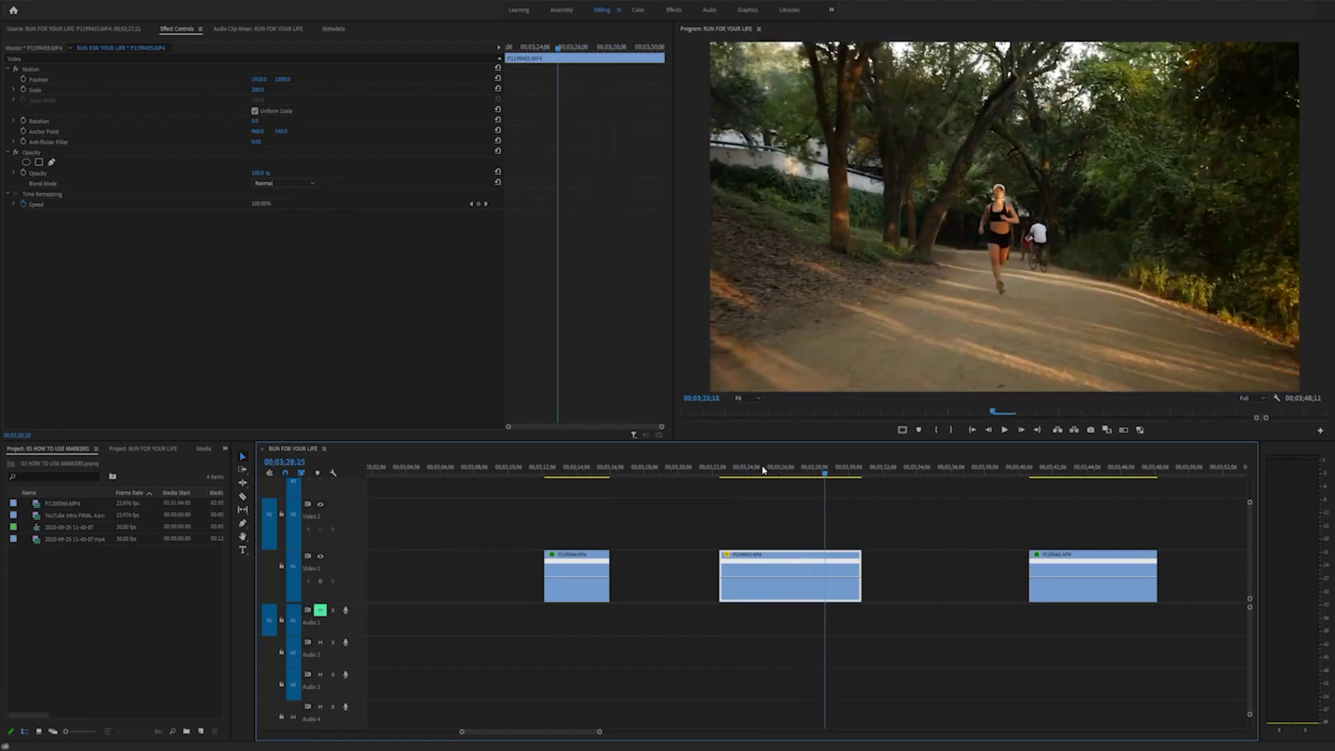
click(739, 471)
key(space)
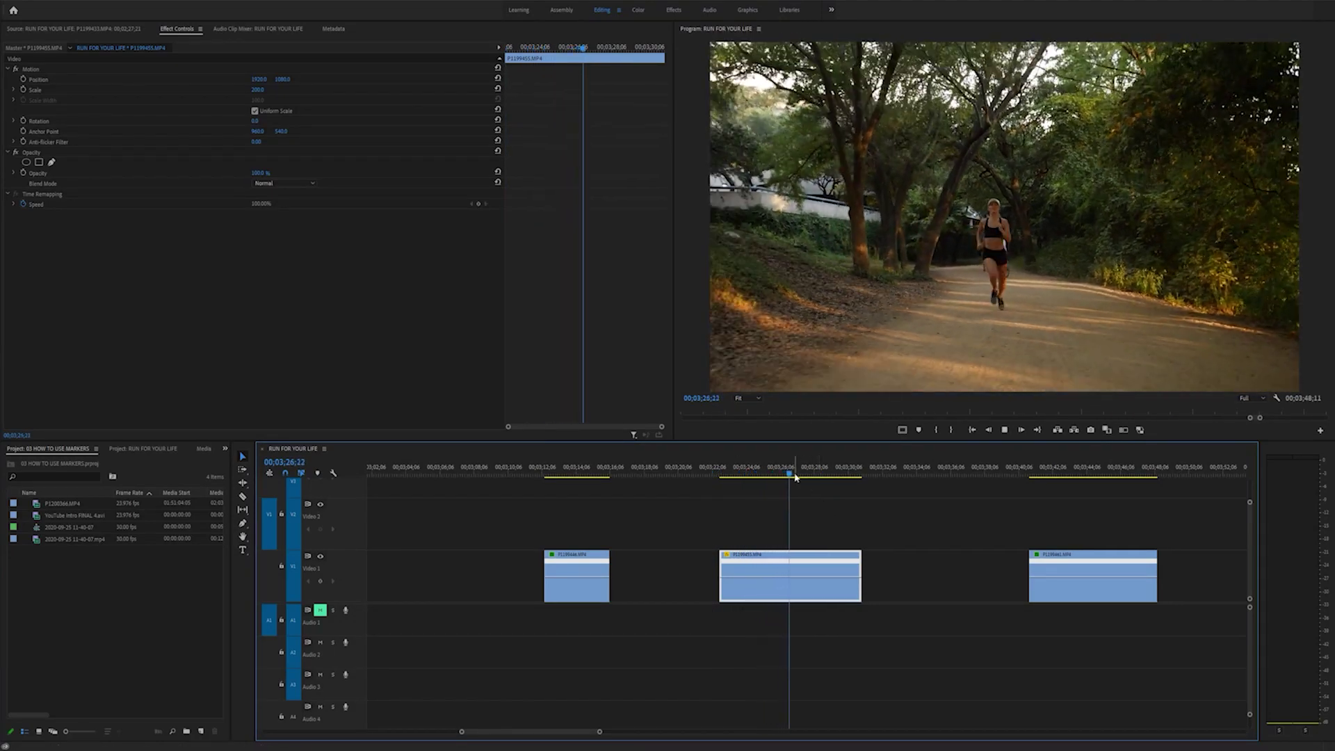
drag(805, 476, 767, 484)
key(space)
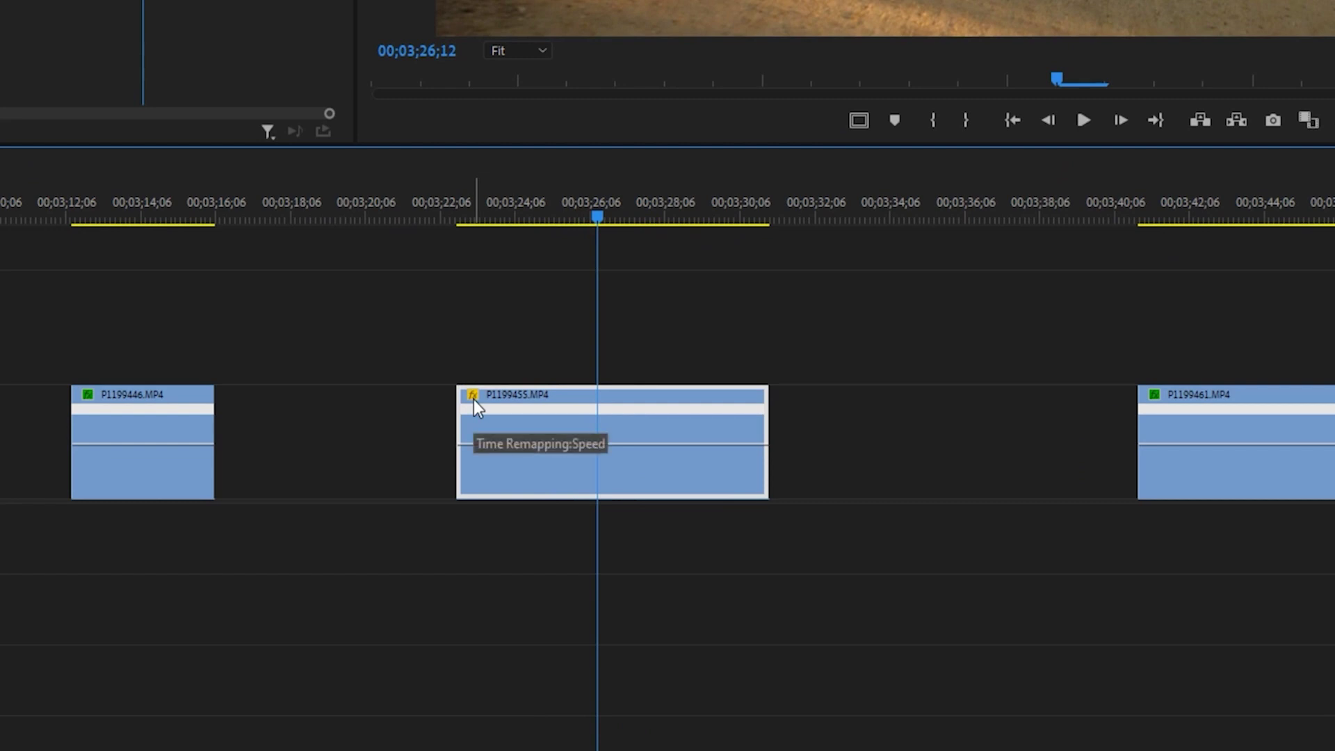
- Show the Time Remapping > Speed line on P1199455.MP4
click(474, 398)
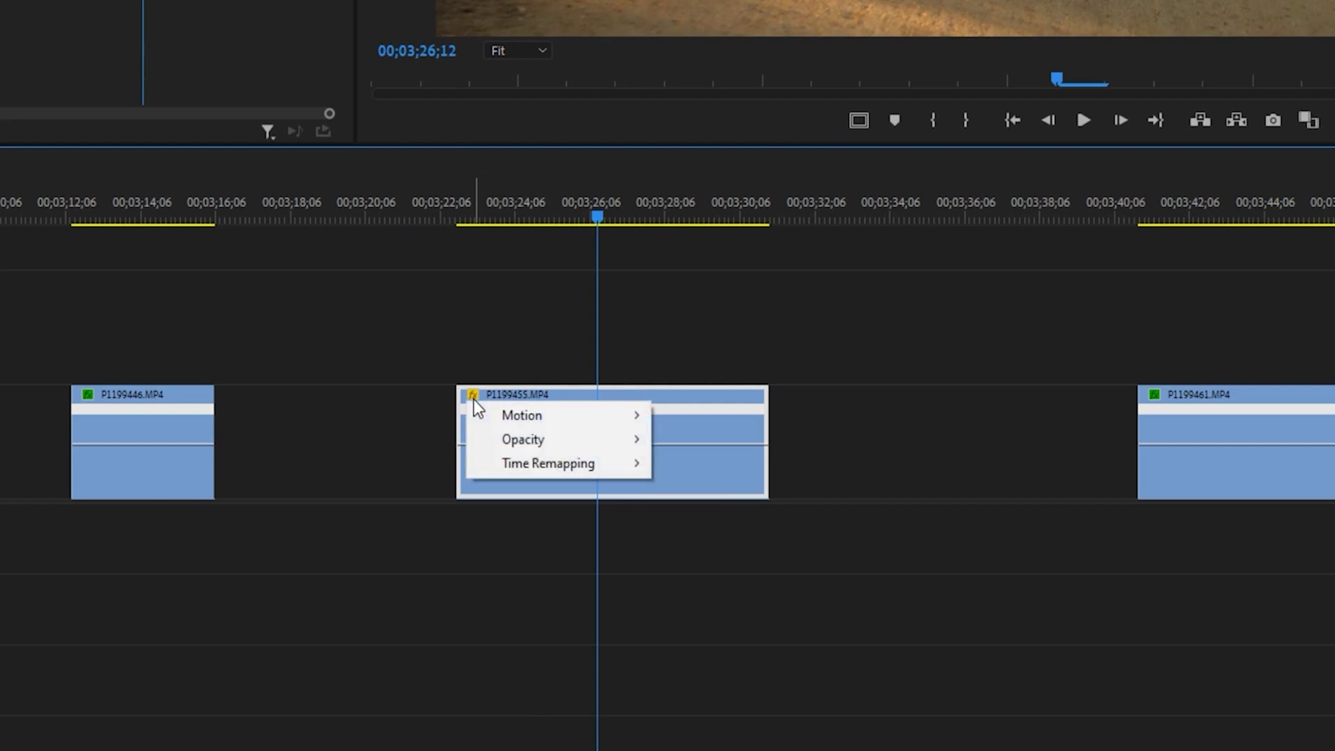
mouse_move(587, 464)
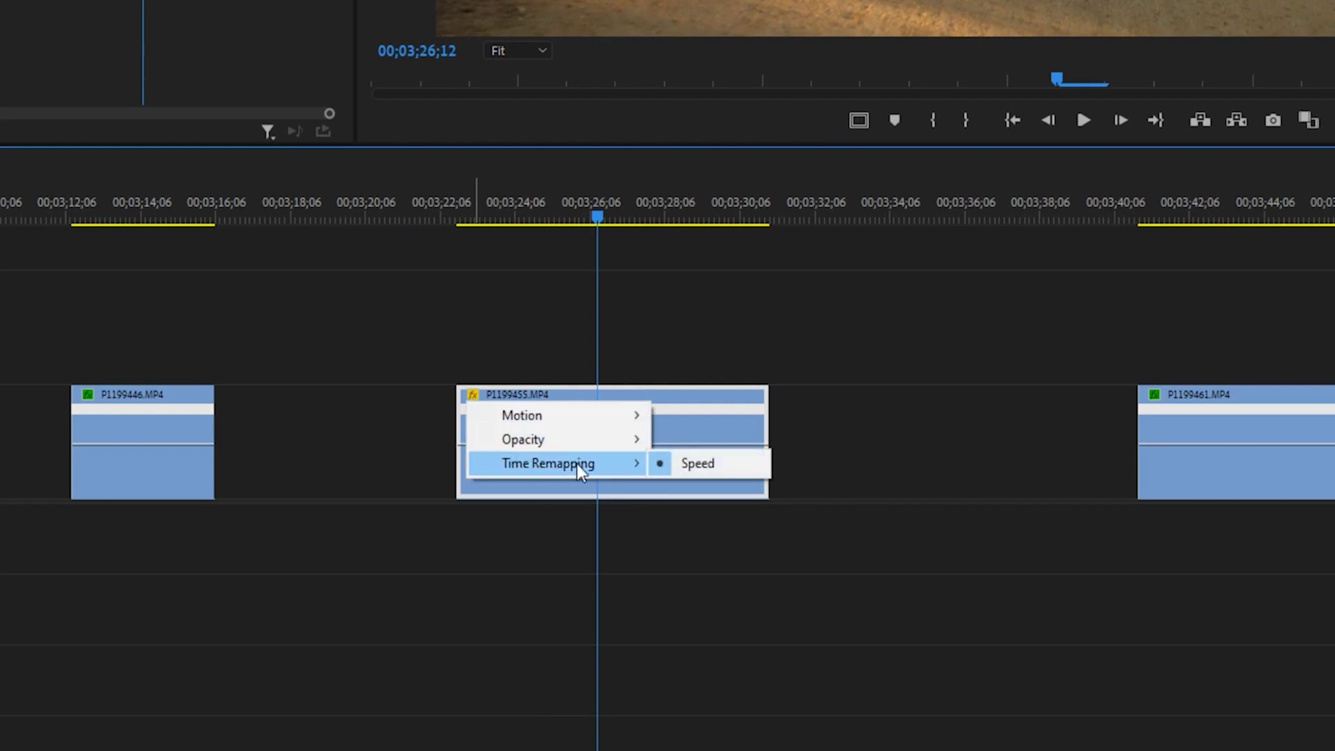
click(690, 468)
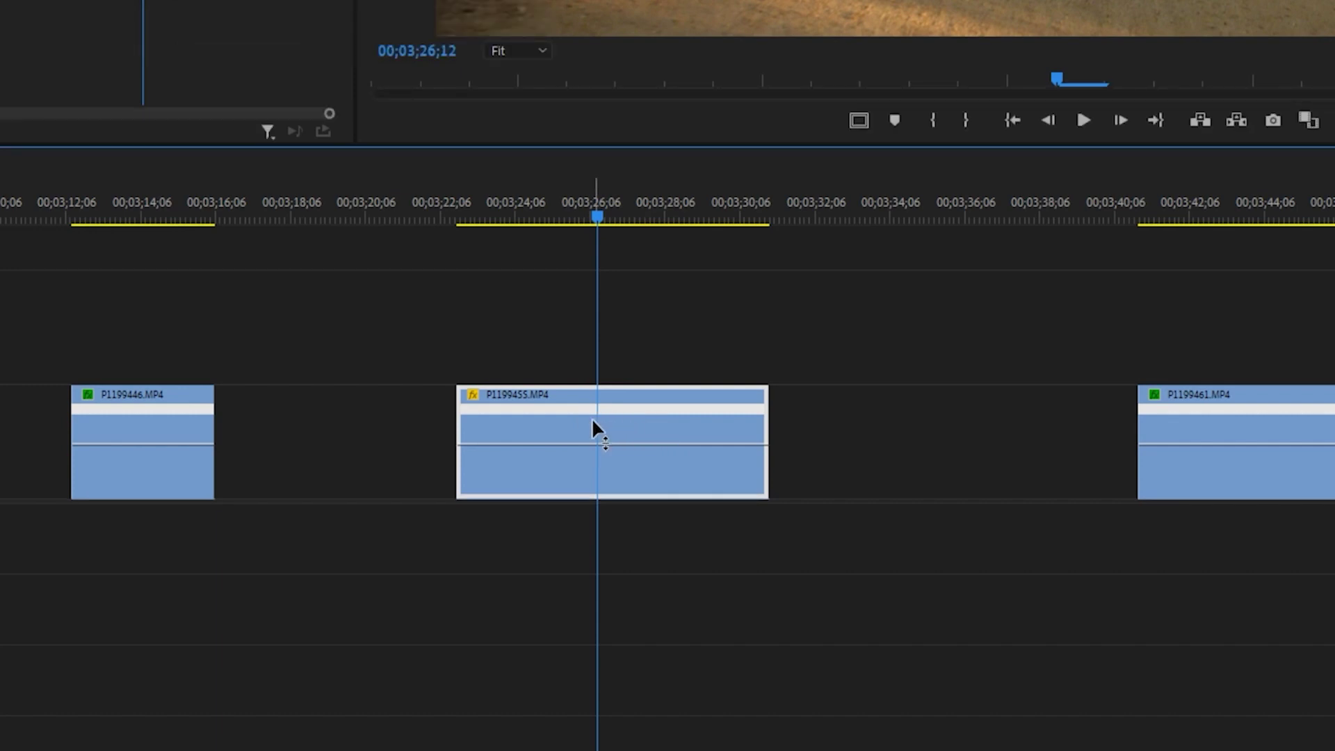
drag(593, 420, 592, 417)
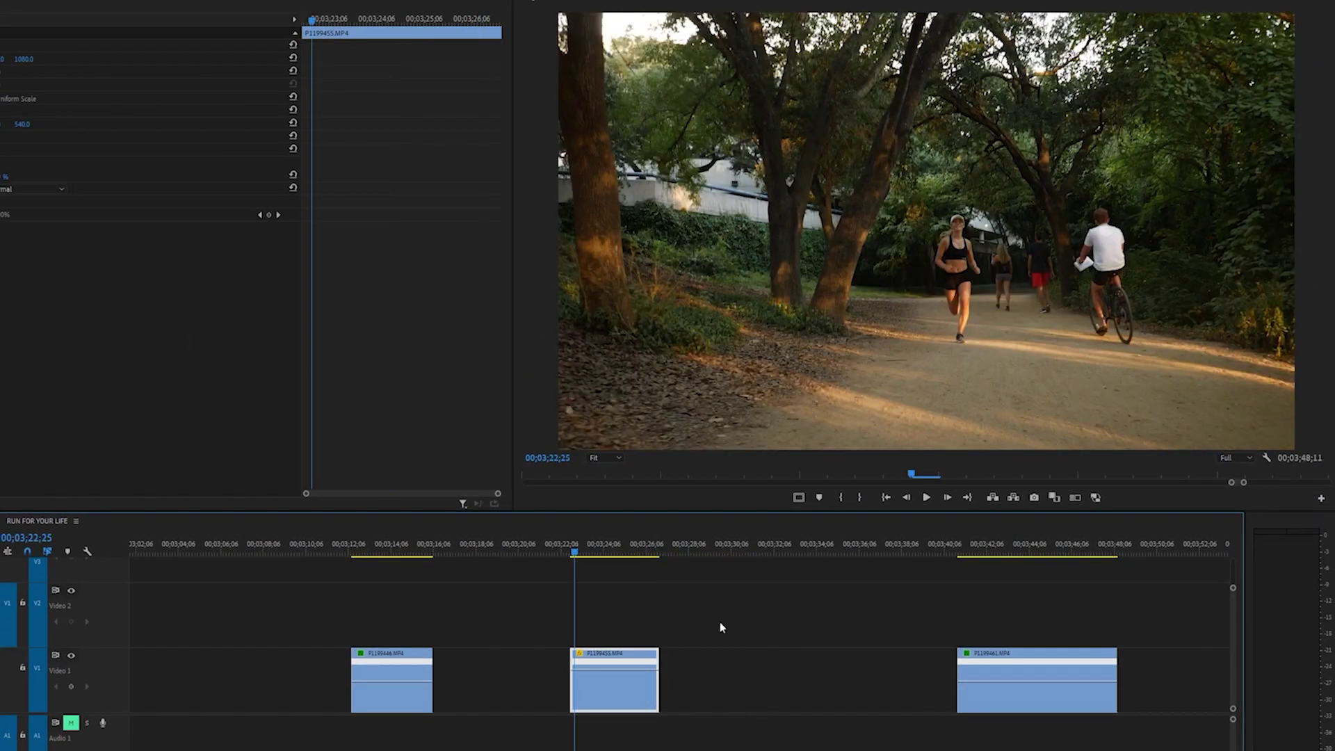
key(space)
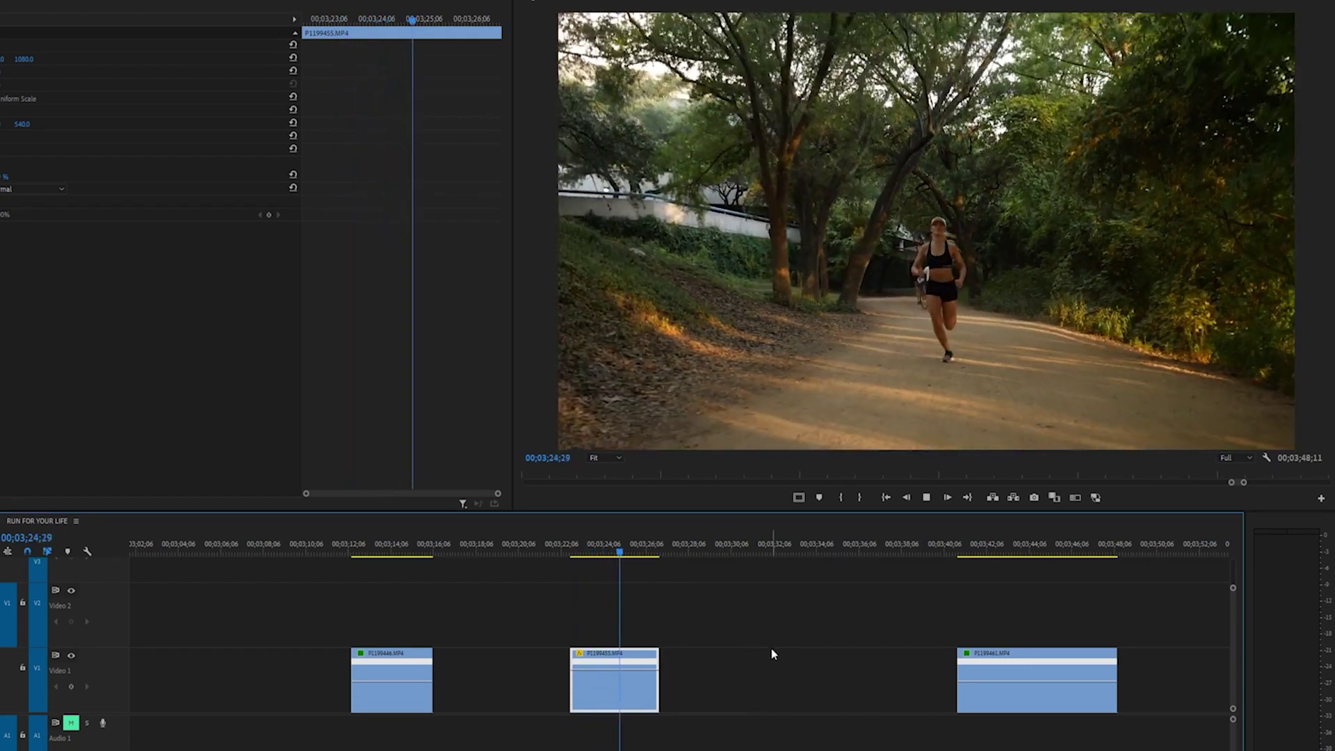
key(space)
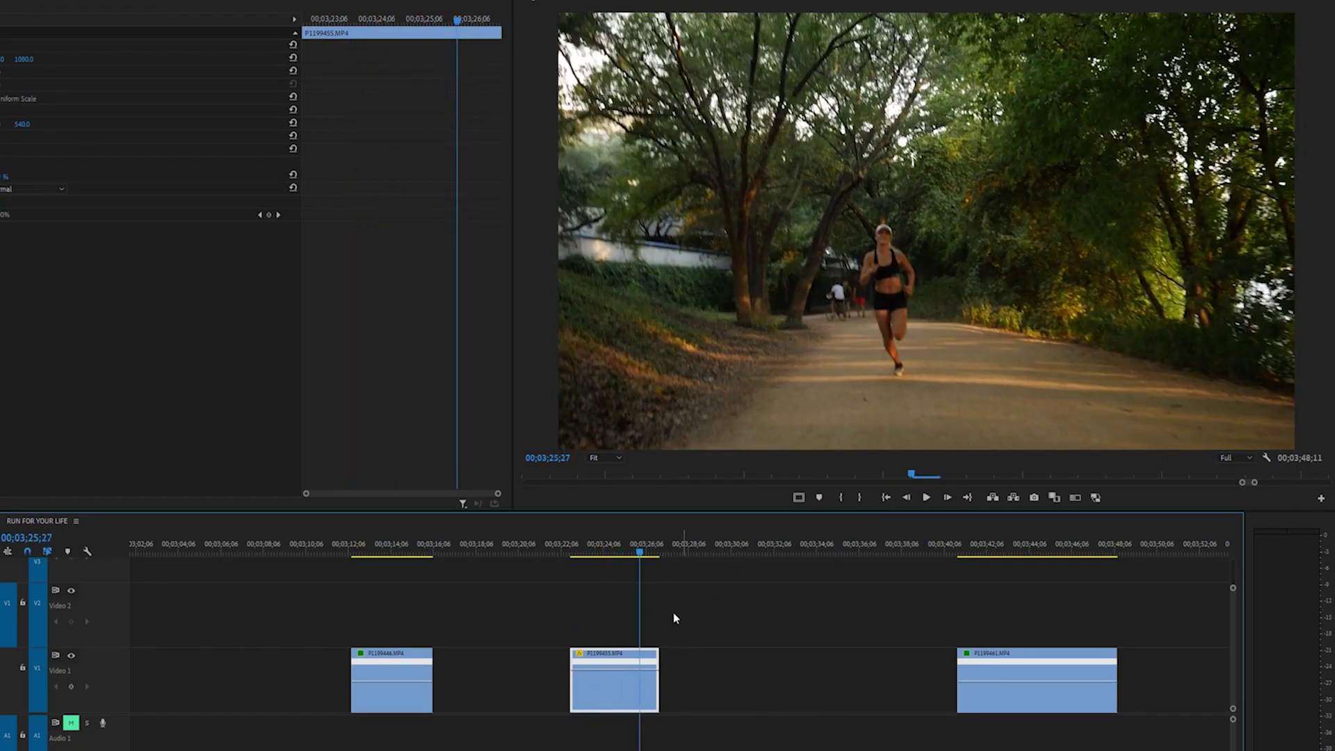
key(ctrl+z)
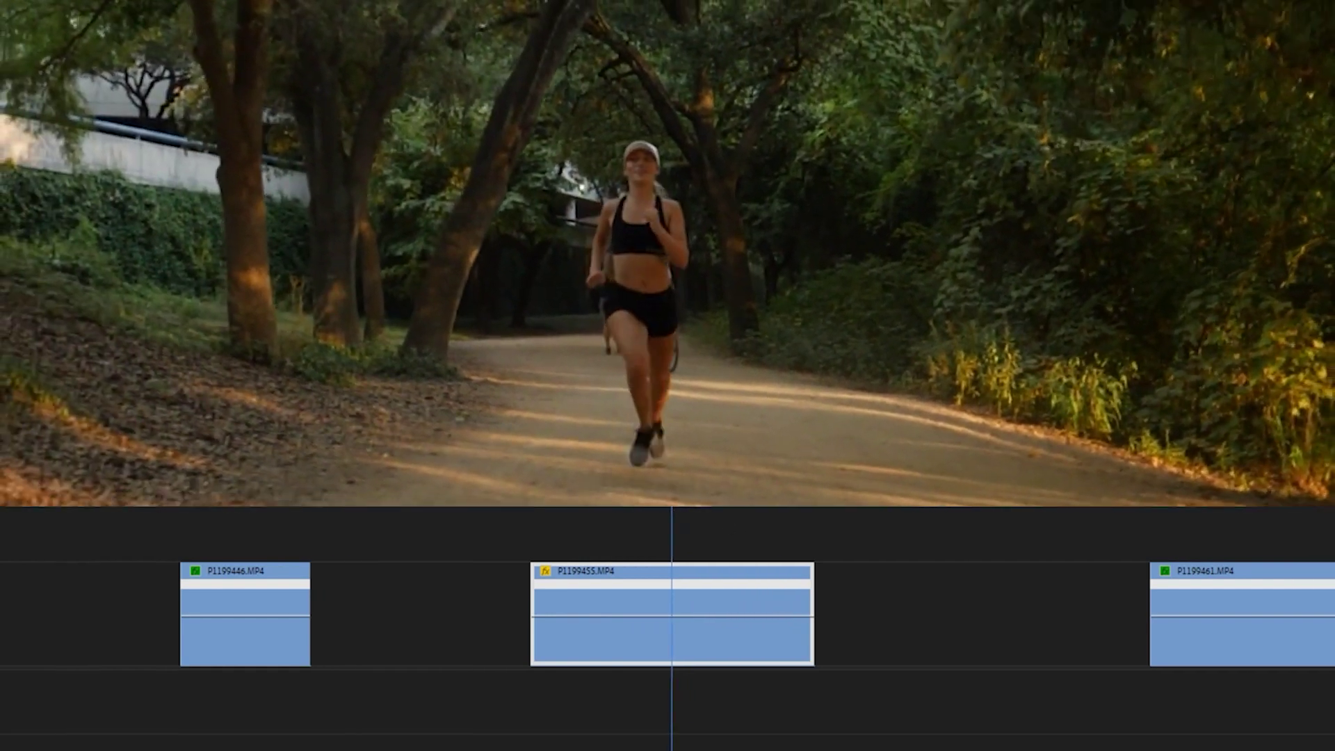
- Shuttle backward and forward with J and L to find the clip's speed-up point
key(j)
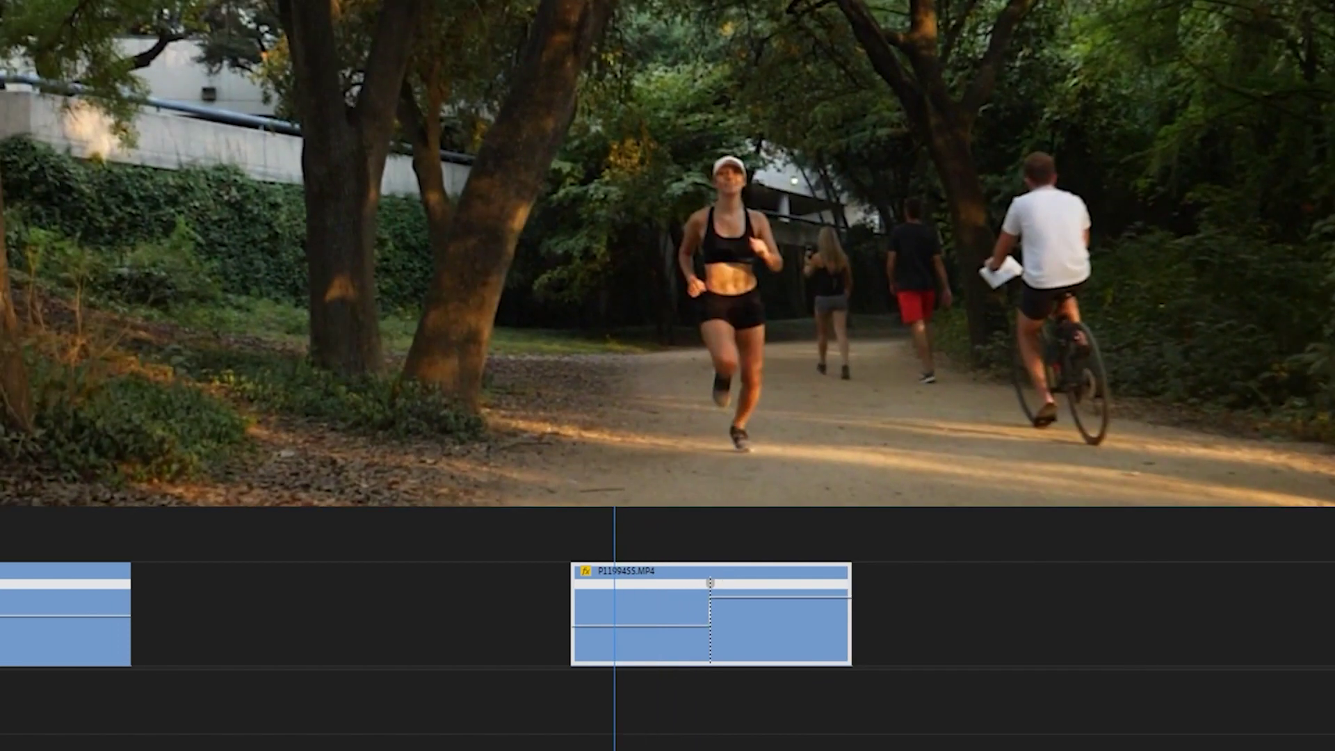
key(l)
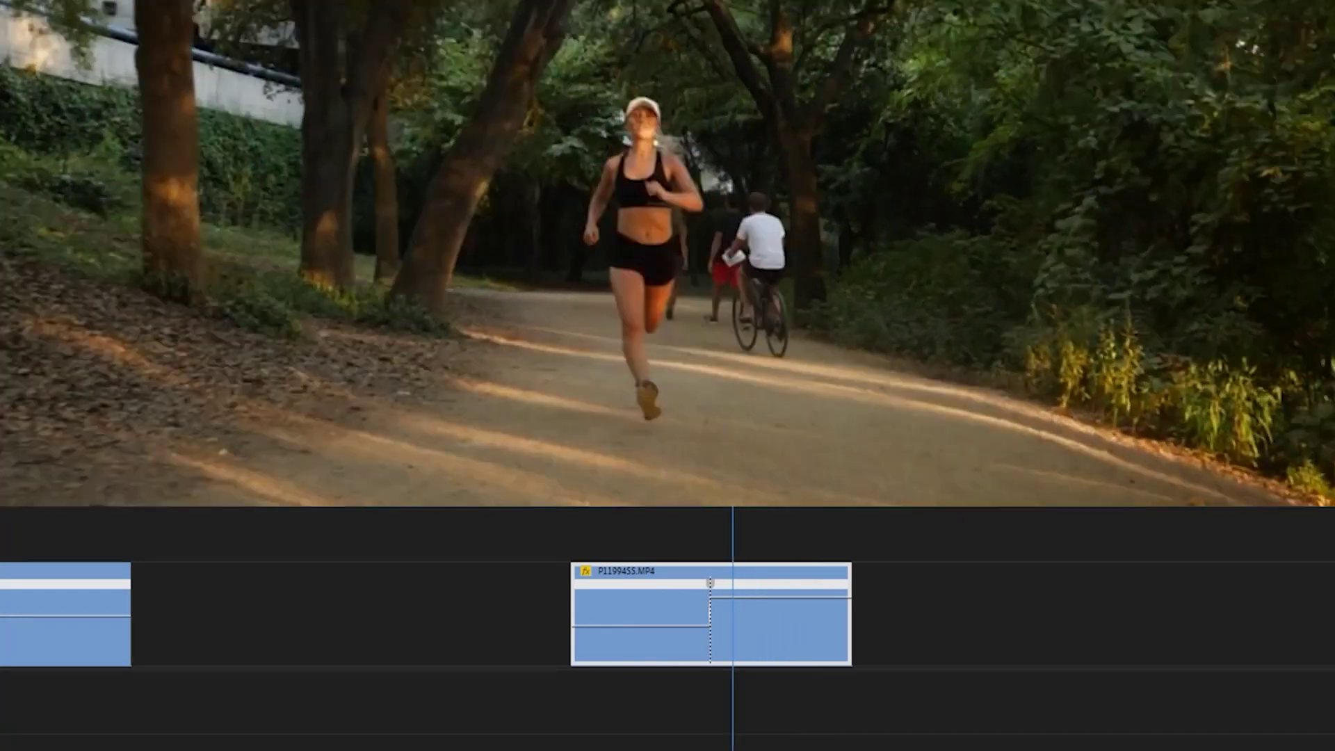
key(j)
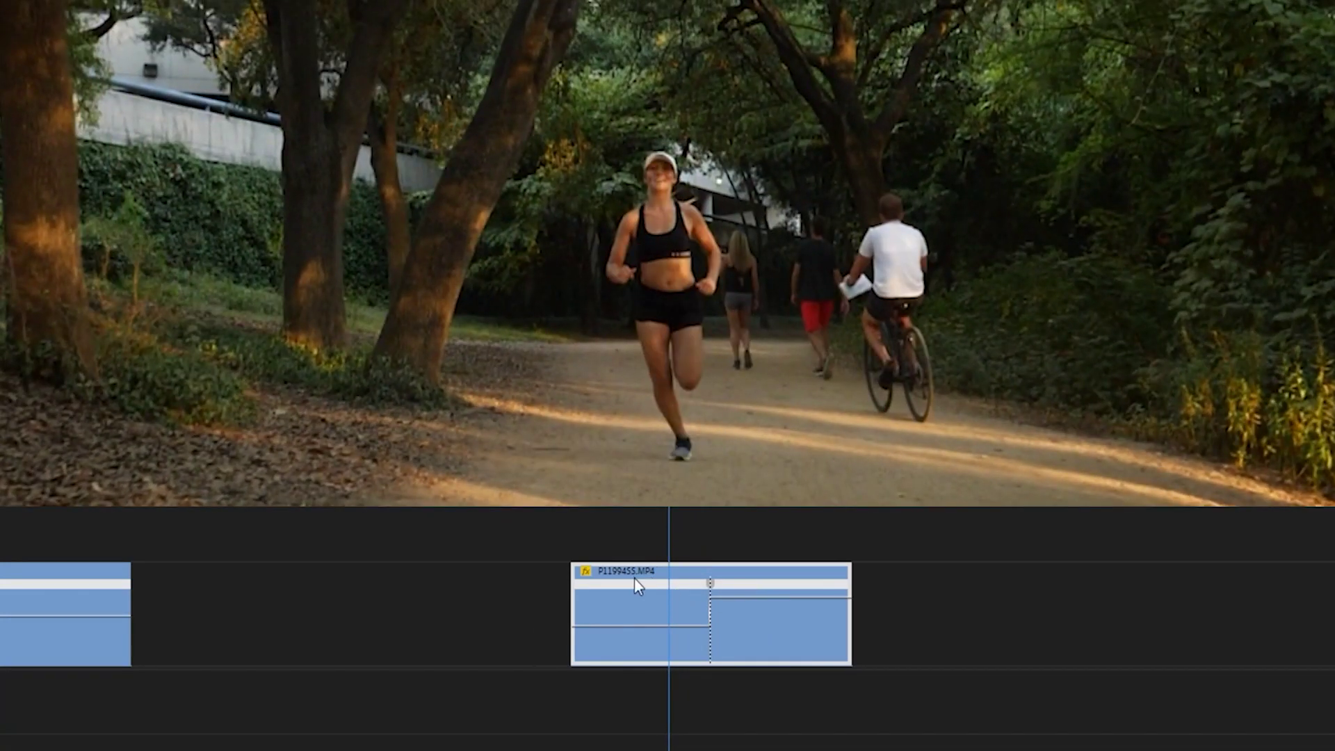
- Split the speed keyframe into a lengthened ramp from 100% to faster speed, and preview it
click(714, 590)
drag(720, 589, 764, 588)
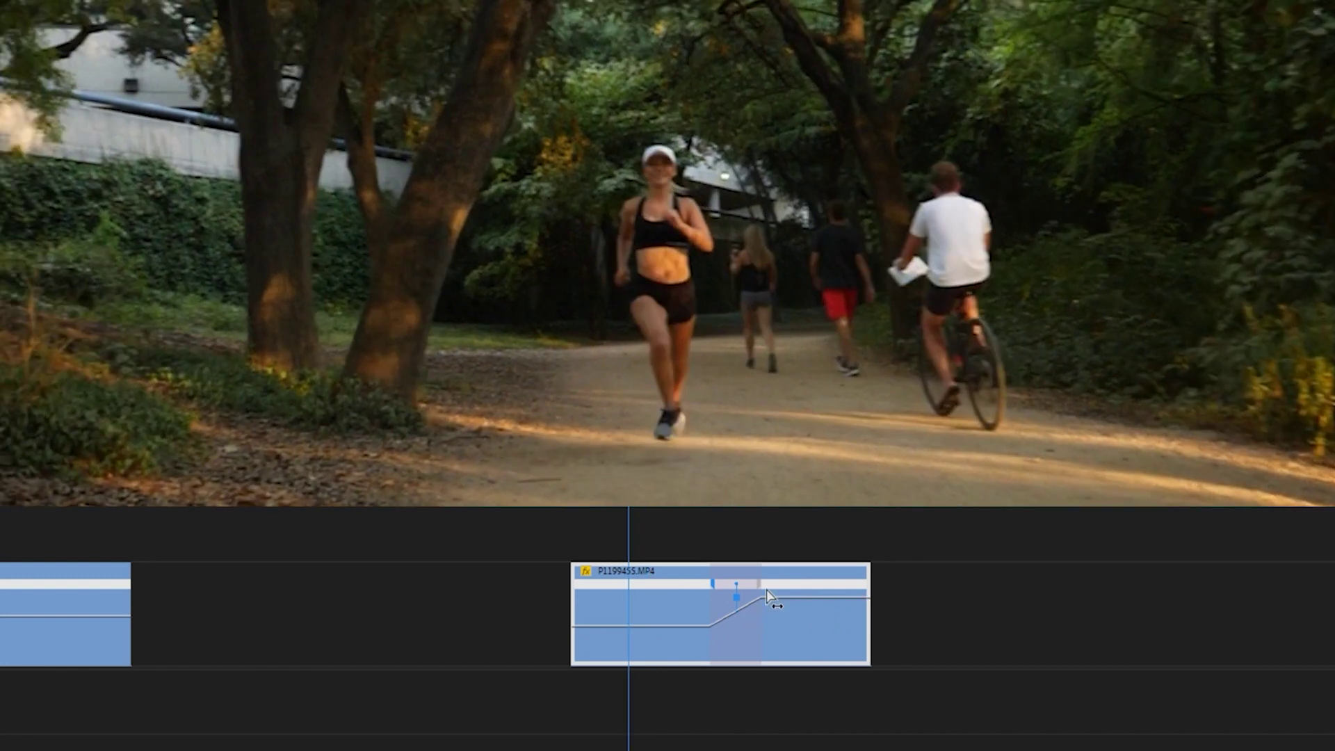
key(space)
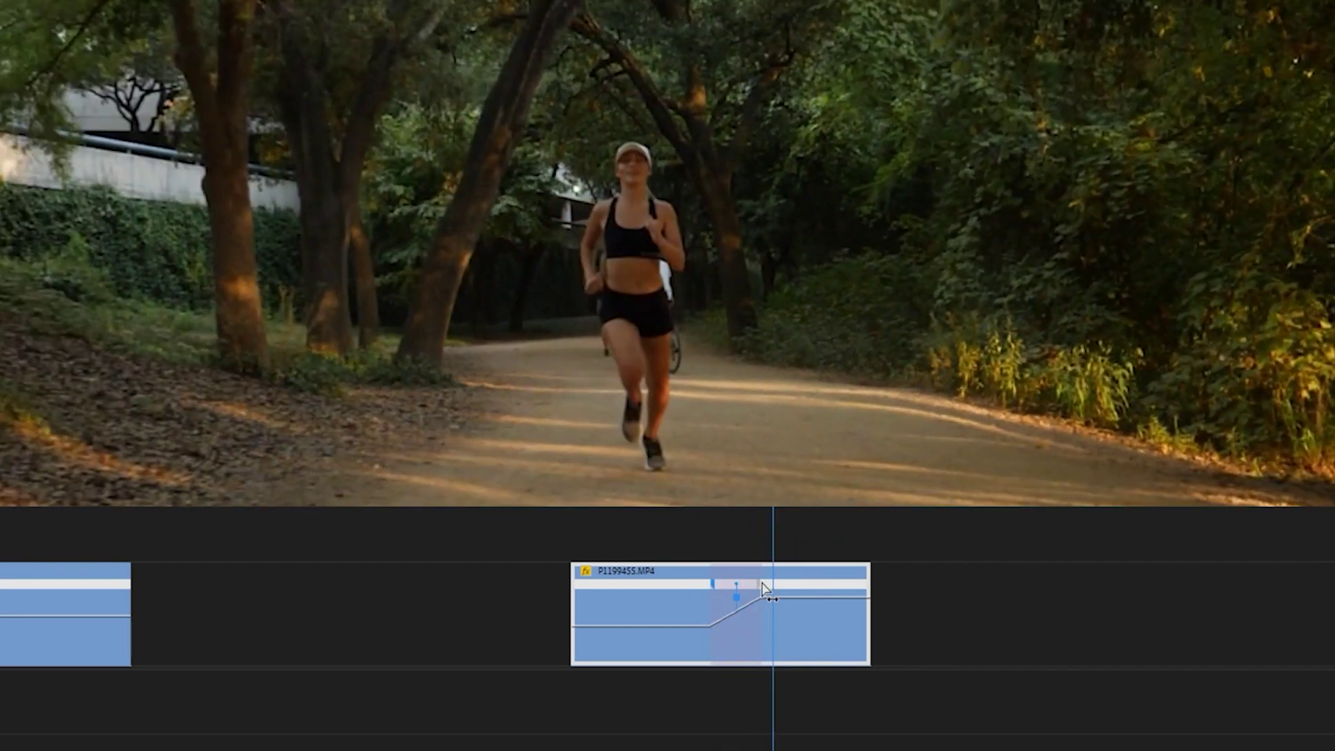
drag(763, 587, 662, 596)
key(space)
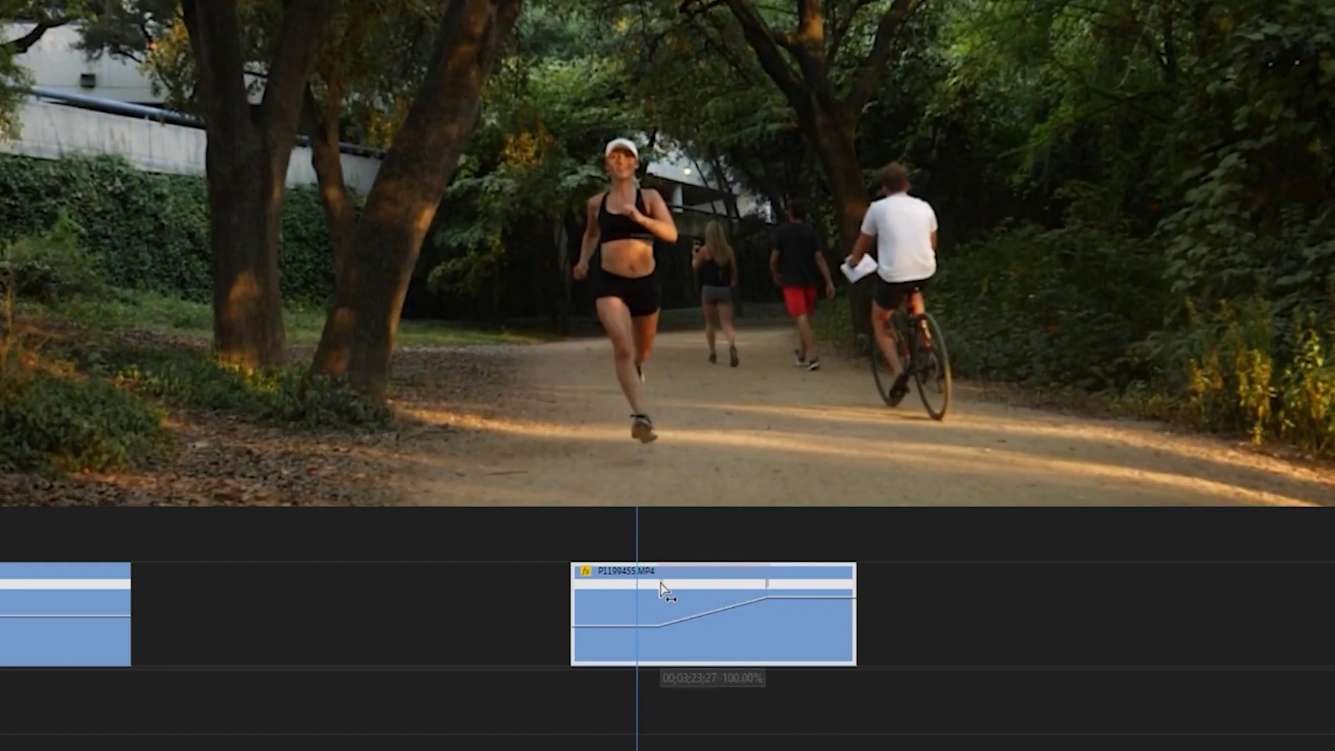
- Bend the speed ramp into an S-curve with its Bezier handle, then play back and zoom in
click(661, 584)
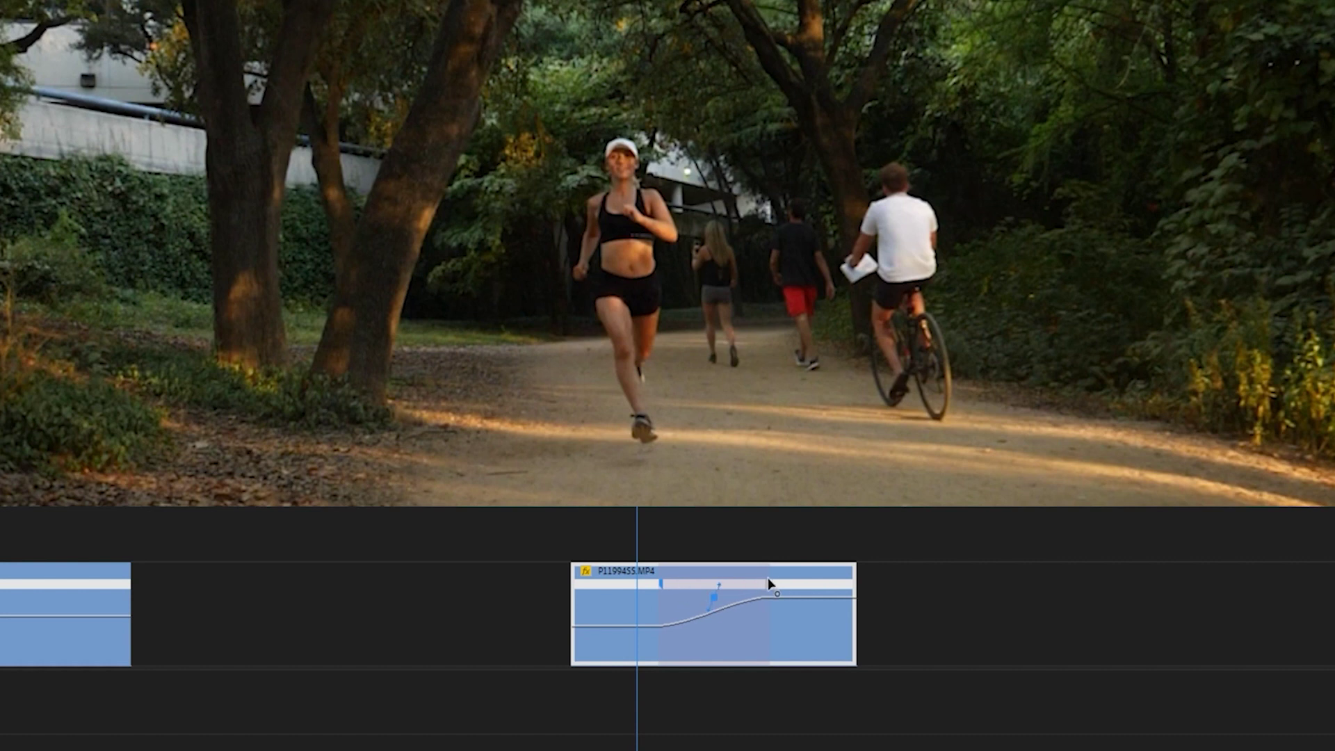
drag(720, 583, 767, 582)
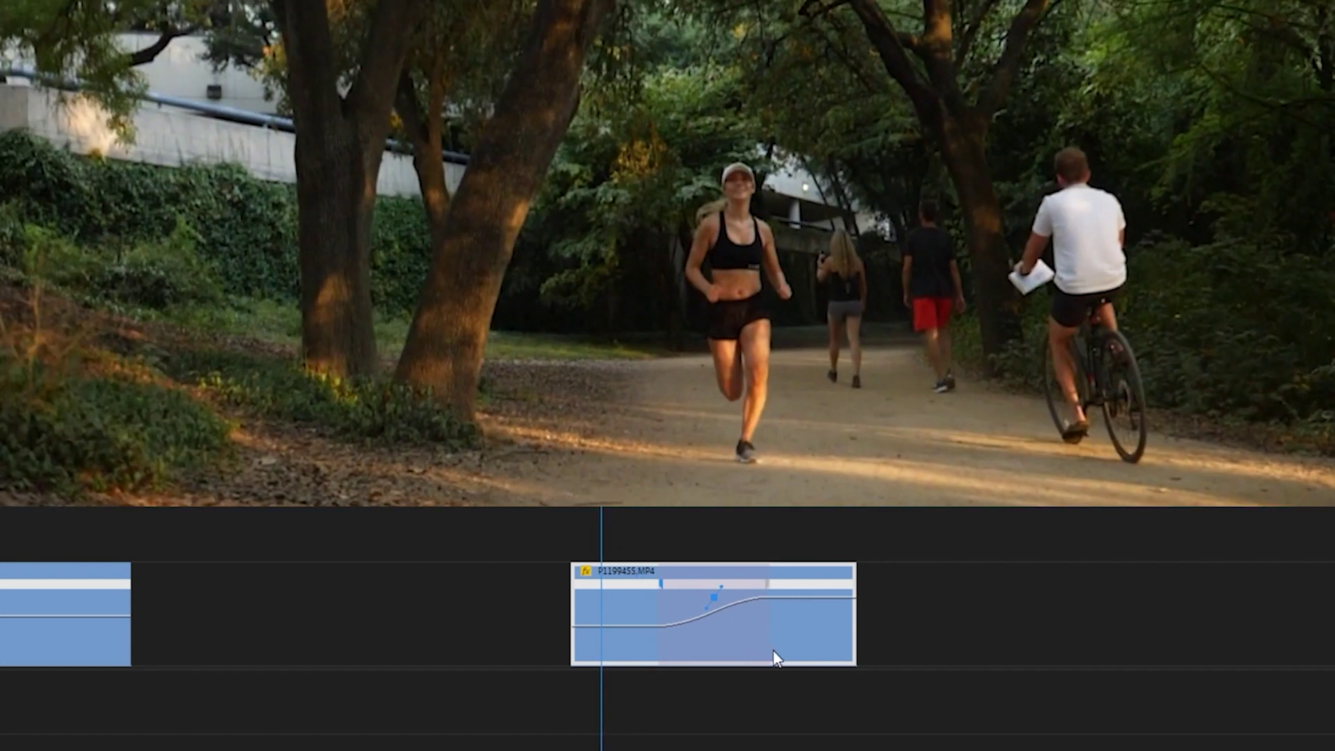
click(805, 658)
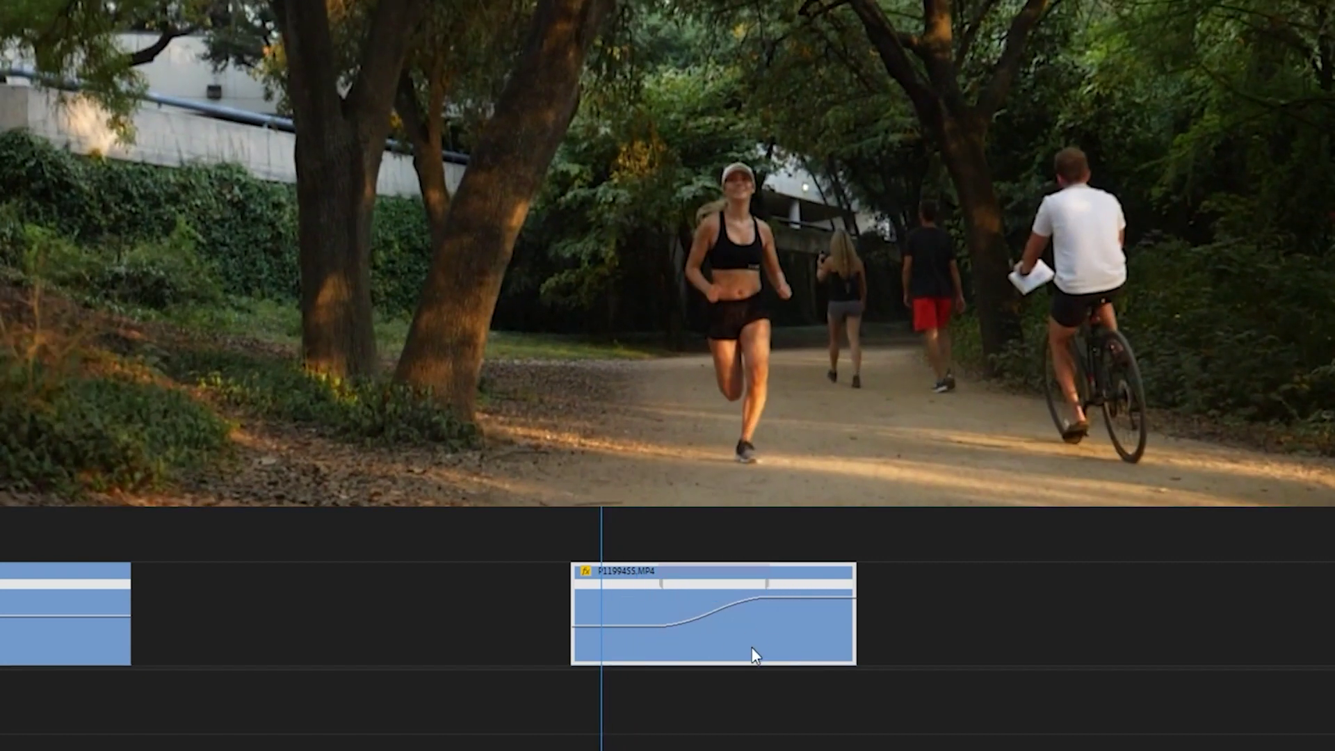
key(space)
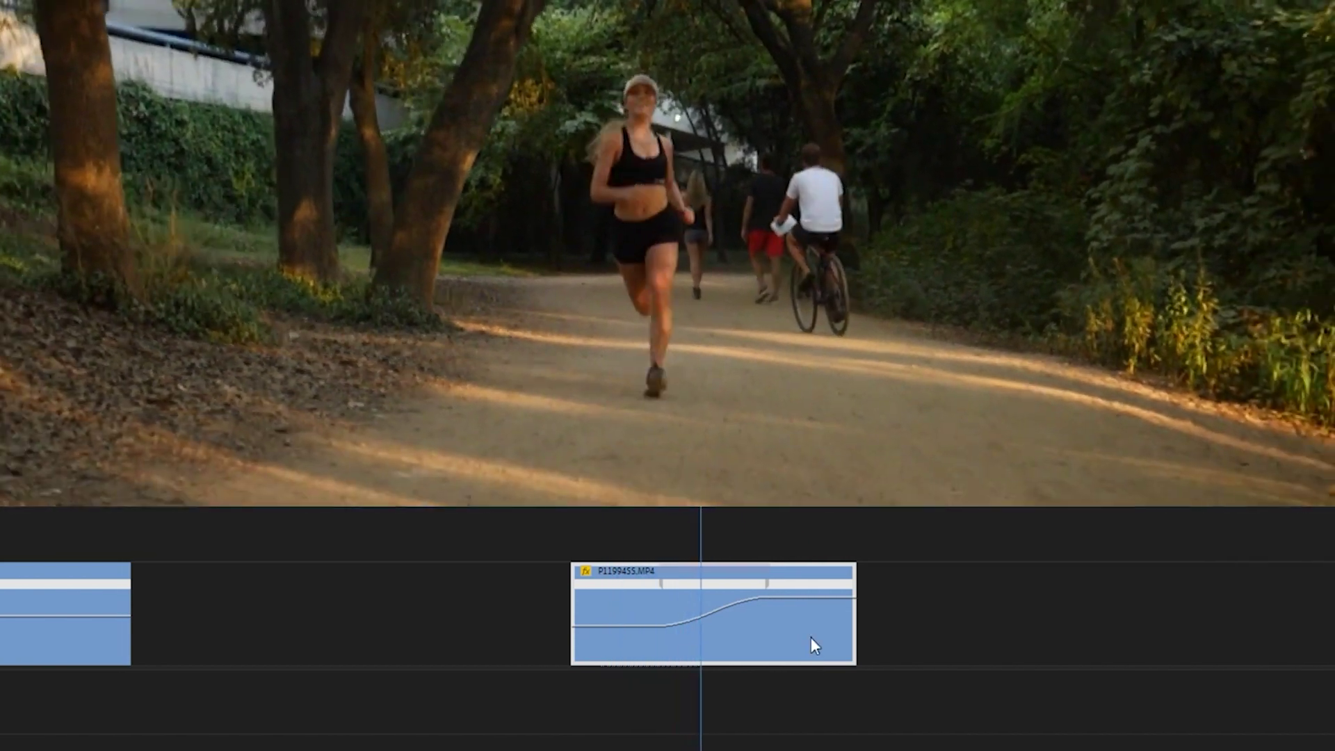
key(=)
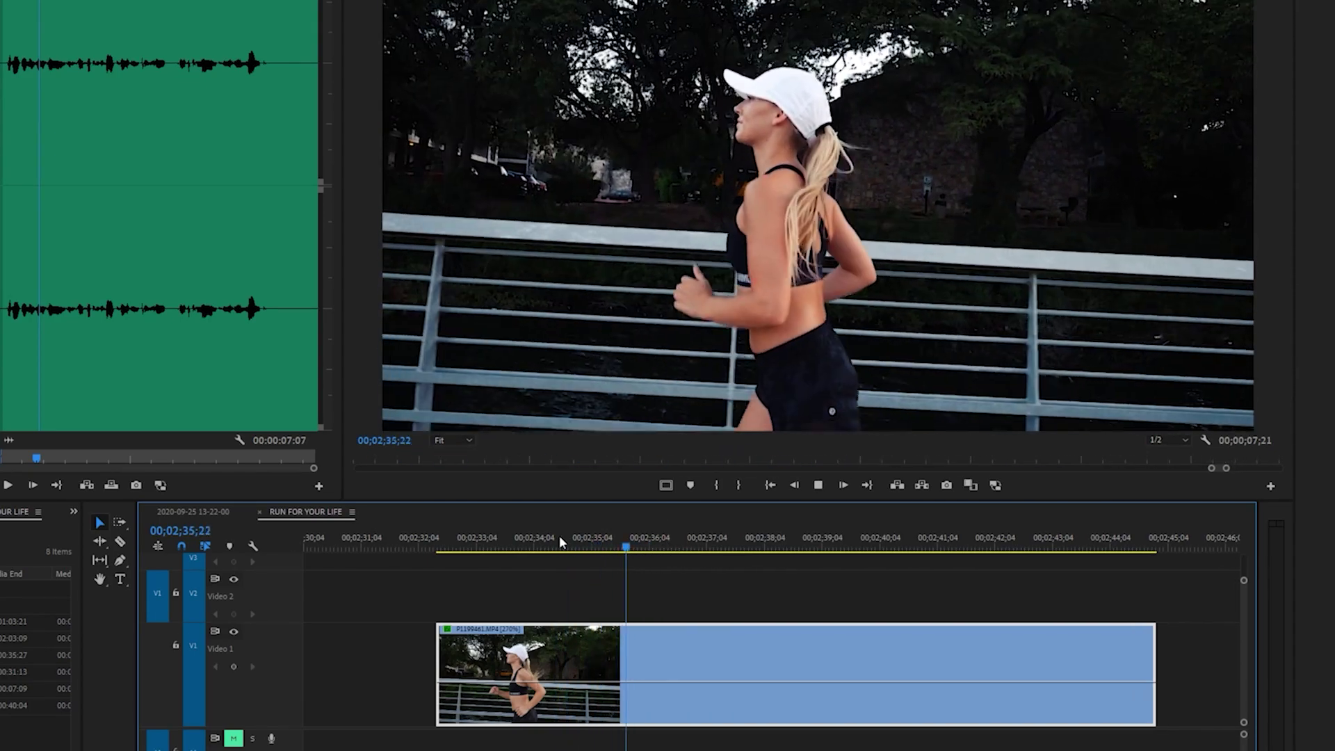
- Cut P1199461.MP4 at 00;02;37;22 and set the second piece's speed to 1000%
key(space)
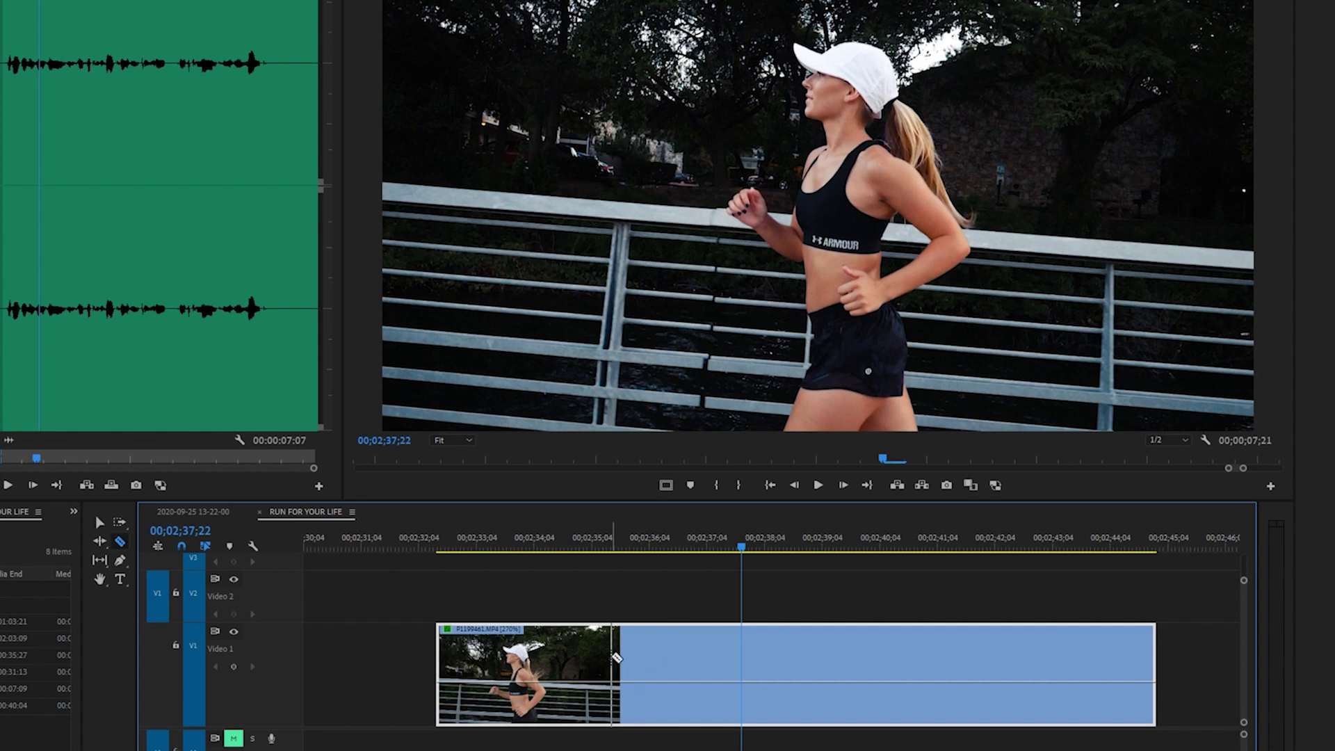
click(612, 657)
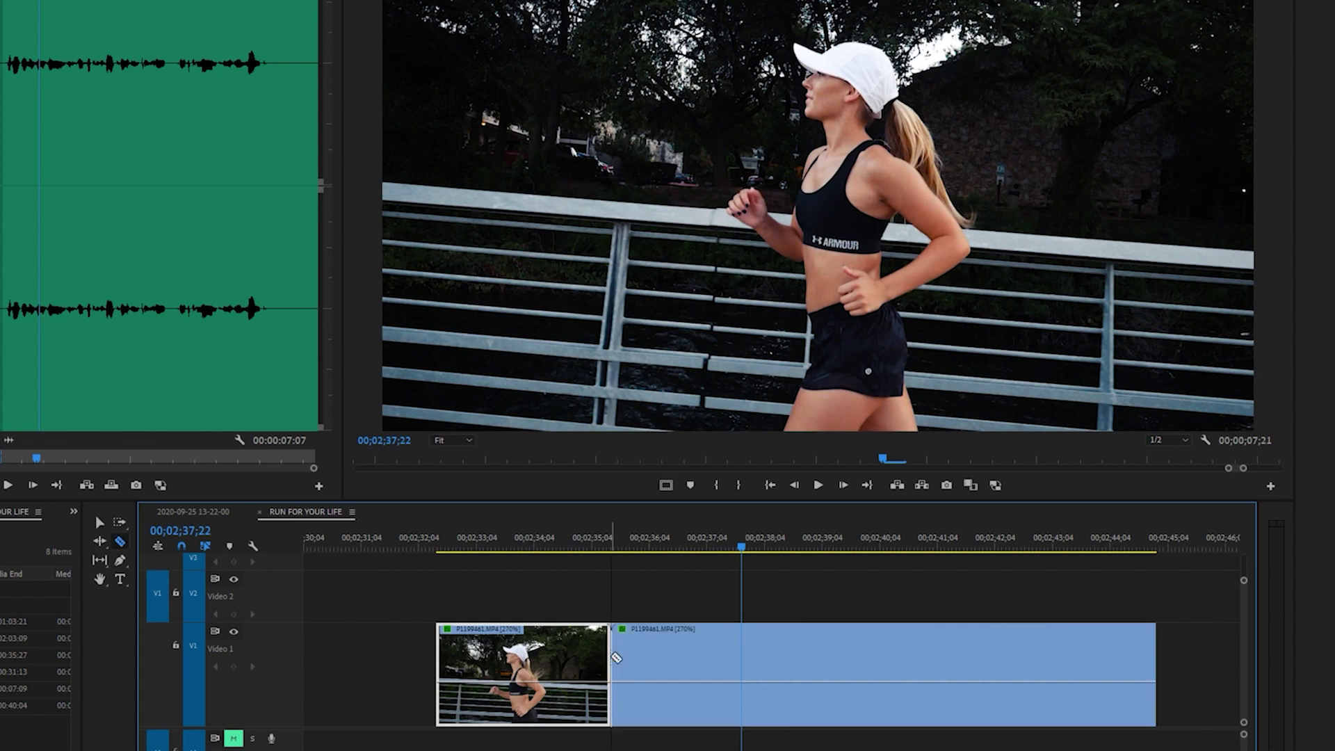
right_click(701, 657)
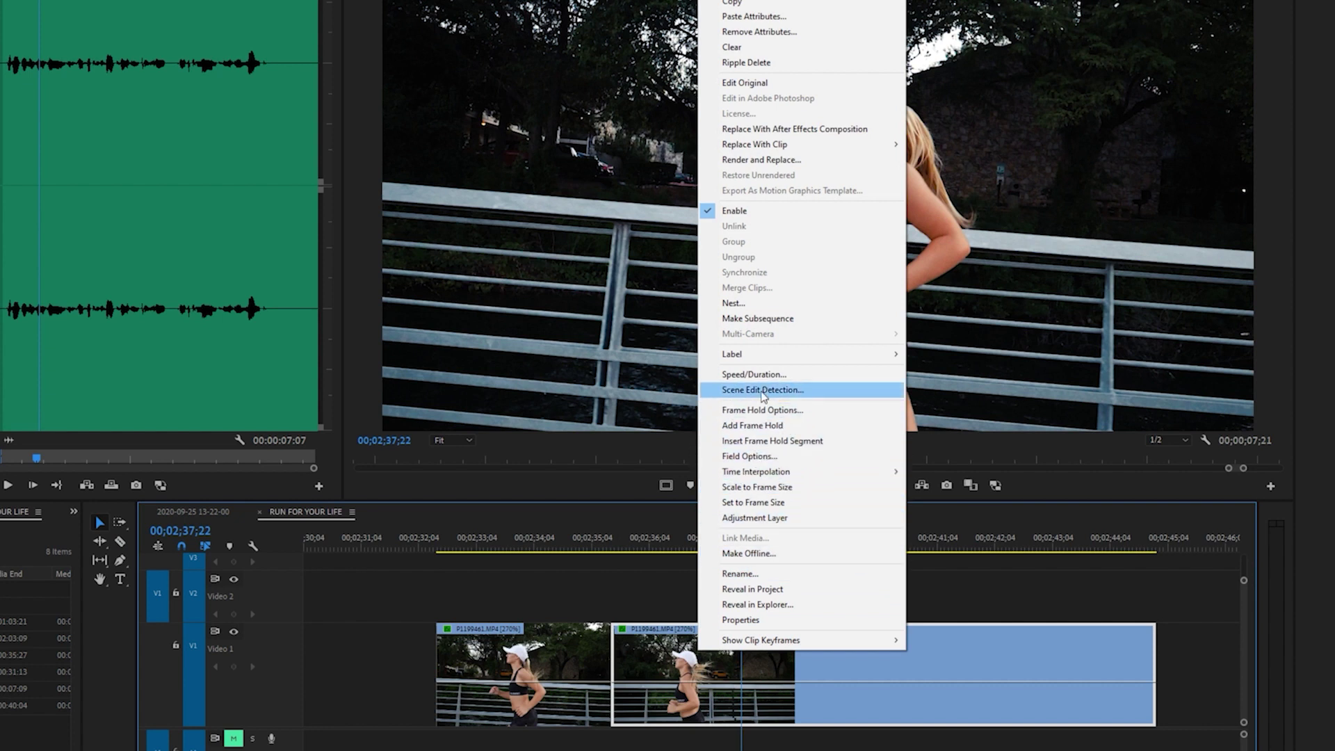
click(763, 376)
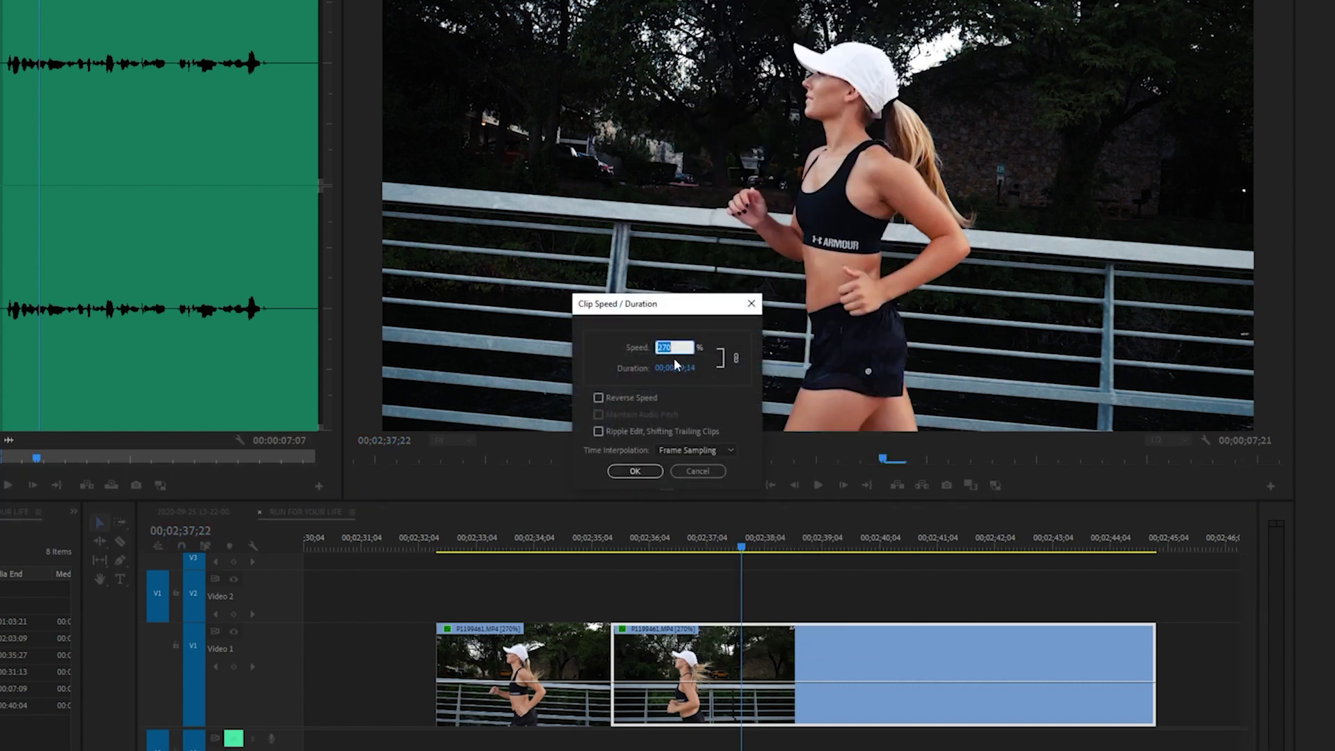
text(1000)
key(Return)
- Replay from the cut to preview the 1000% second piece
click(576, 546)
key(space)
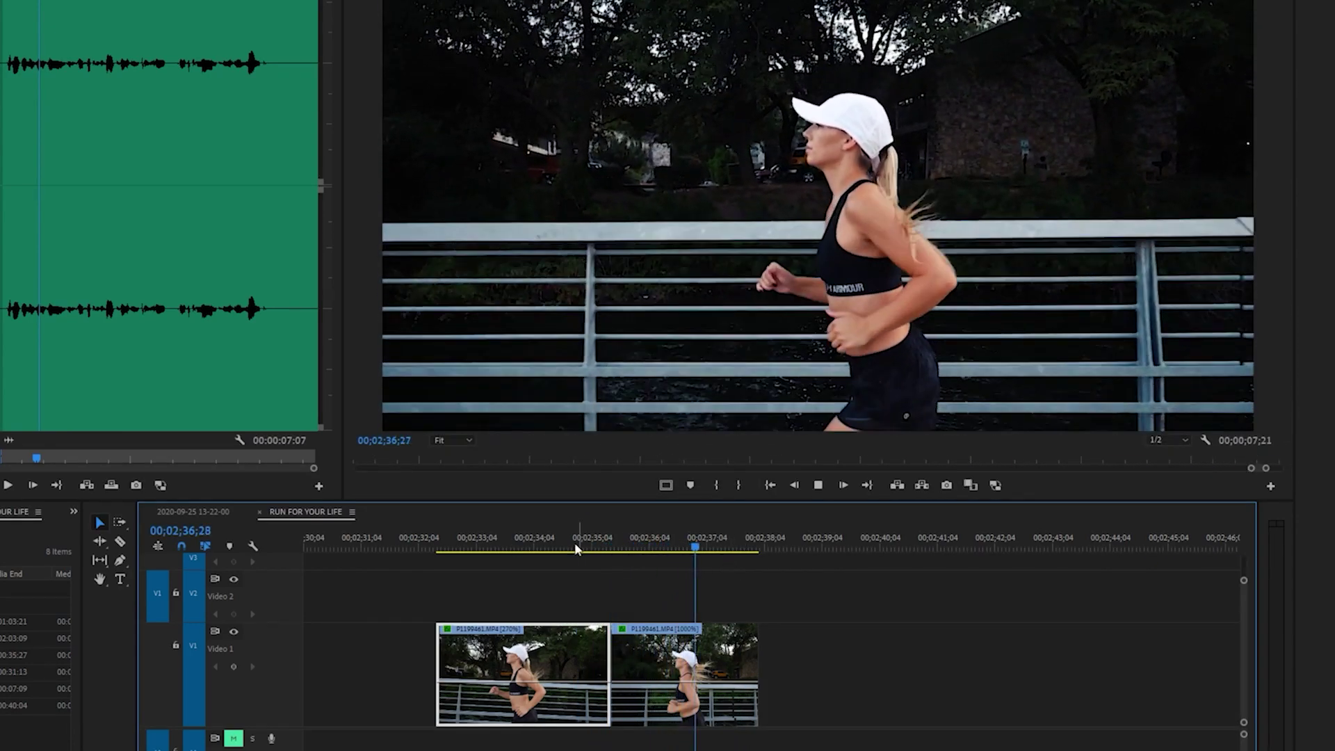
click(569, 538)
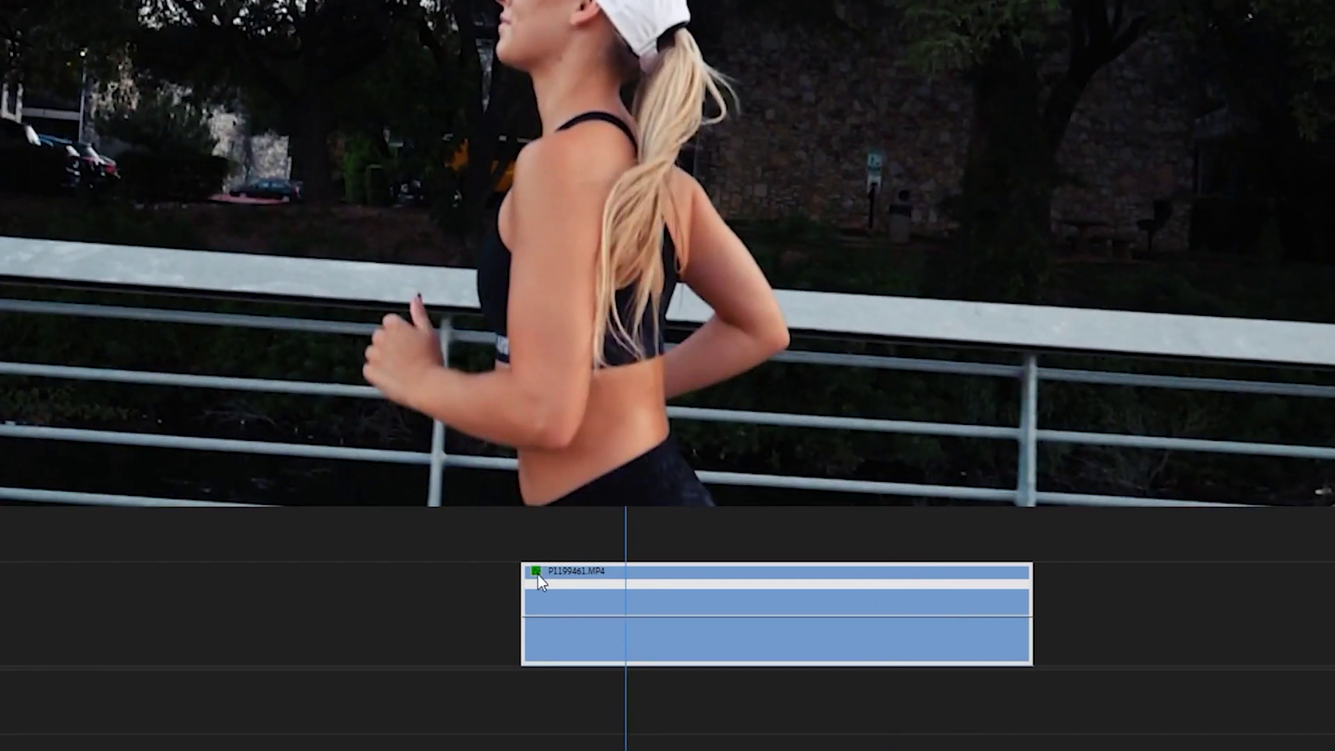
- Display the Time Remapping > Speed line on P1199461.MP4, reading 100.00%
click(537, 572)
mouse_move(615, 634)
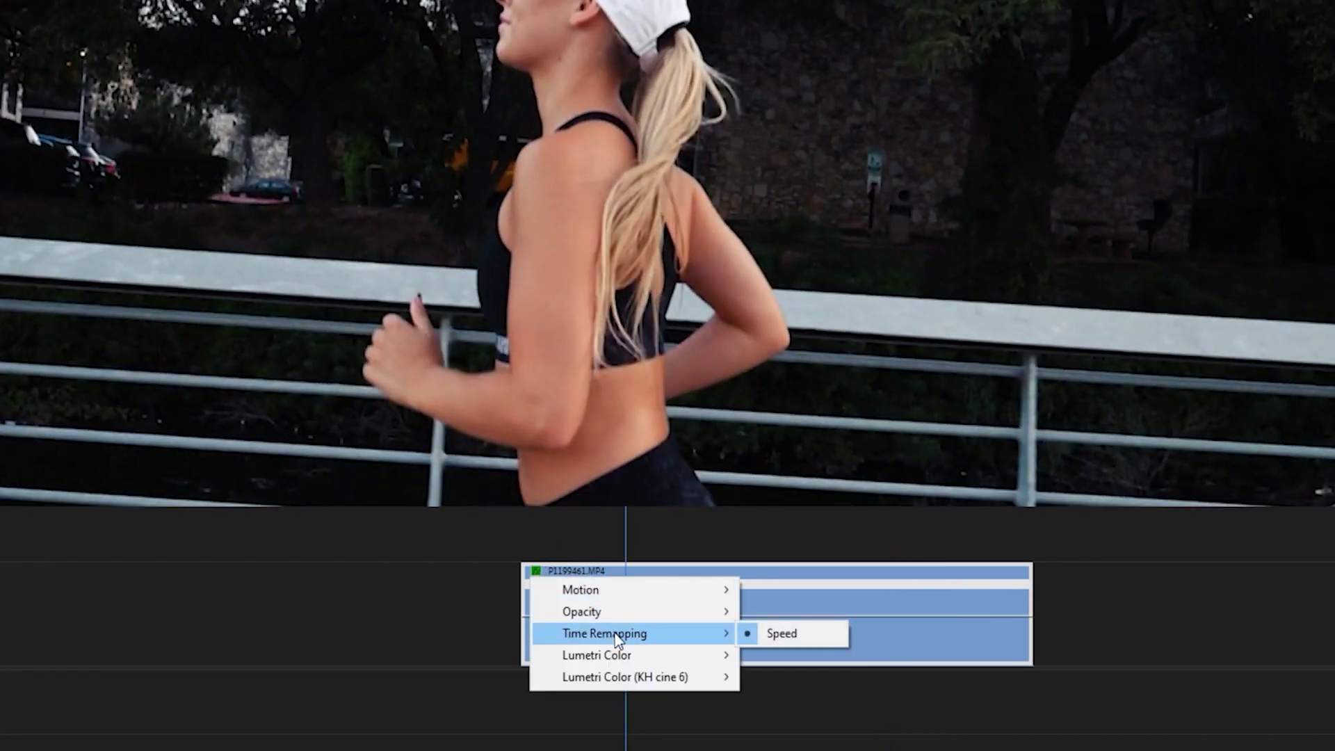
click(776, 631)
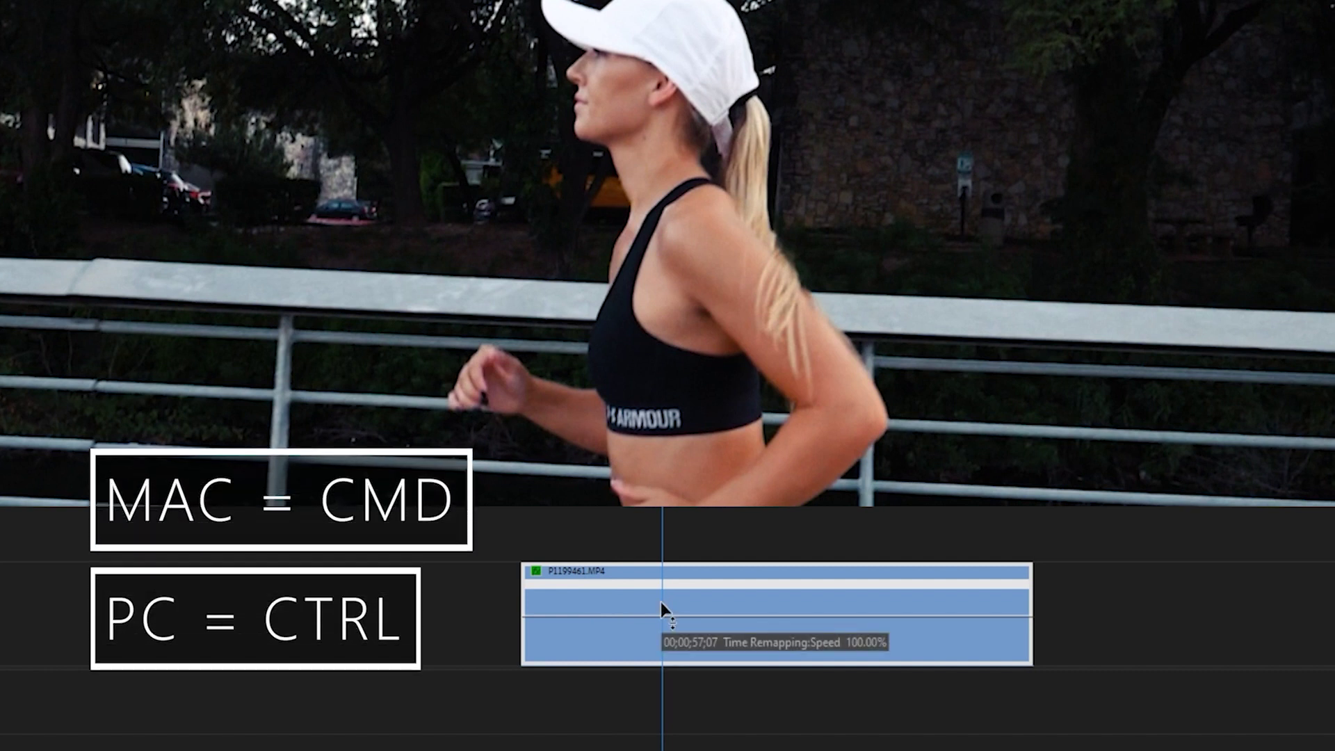
- Ctrl-click the 100.00% speed line at the playhead to add a speed keyframe
ctrl+click(662, 599)
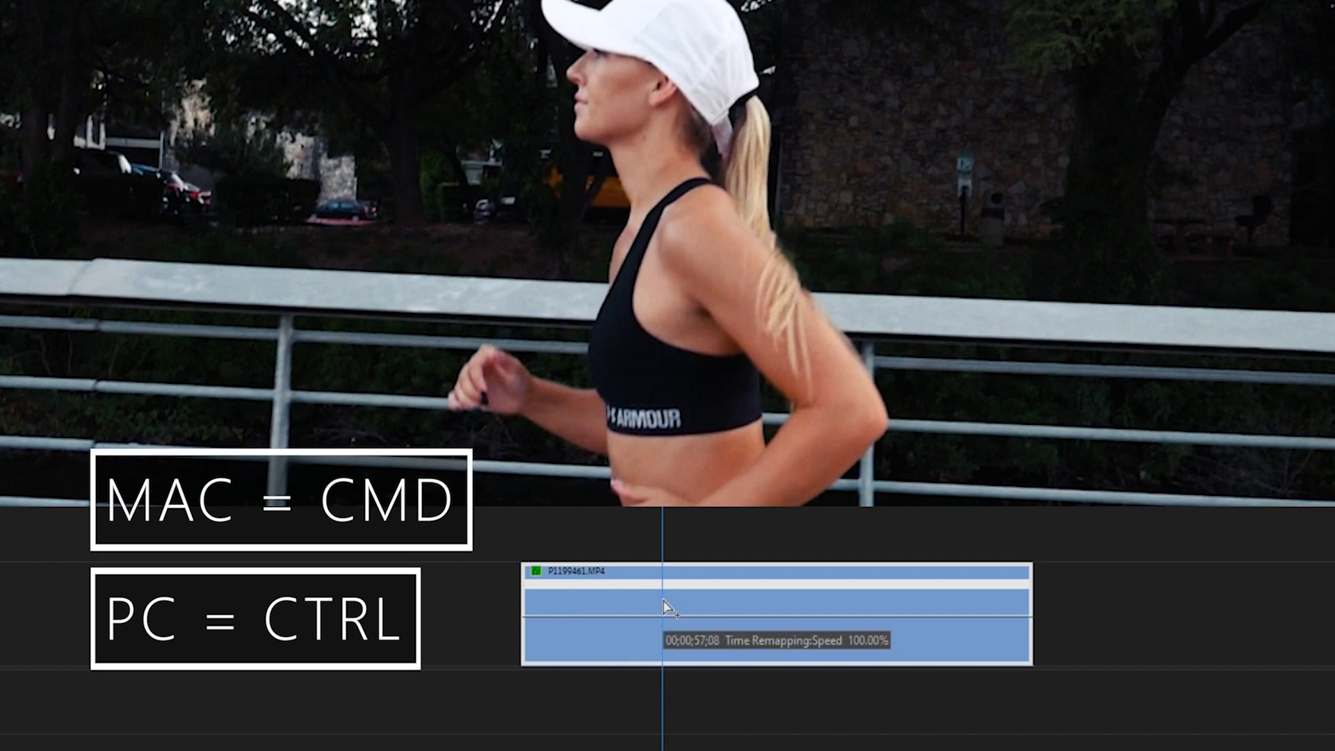